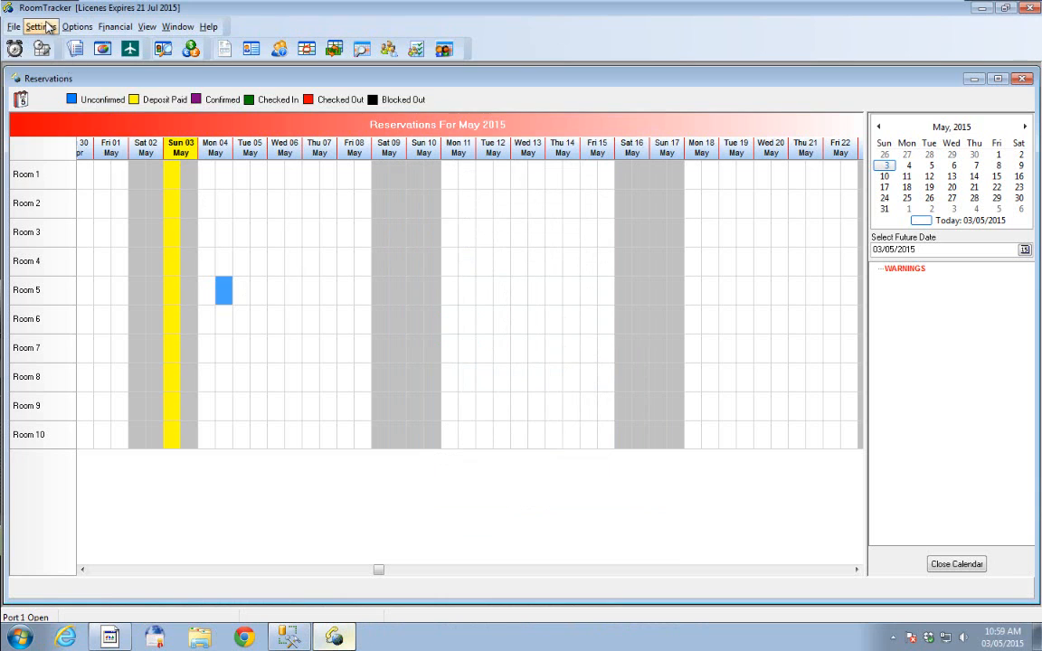
- Open Misc Settings, review the Misc, COS and Report Header settings, and close the dialog without saving
click(41, 26)
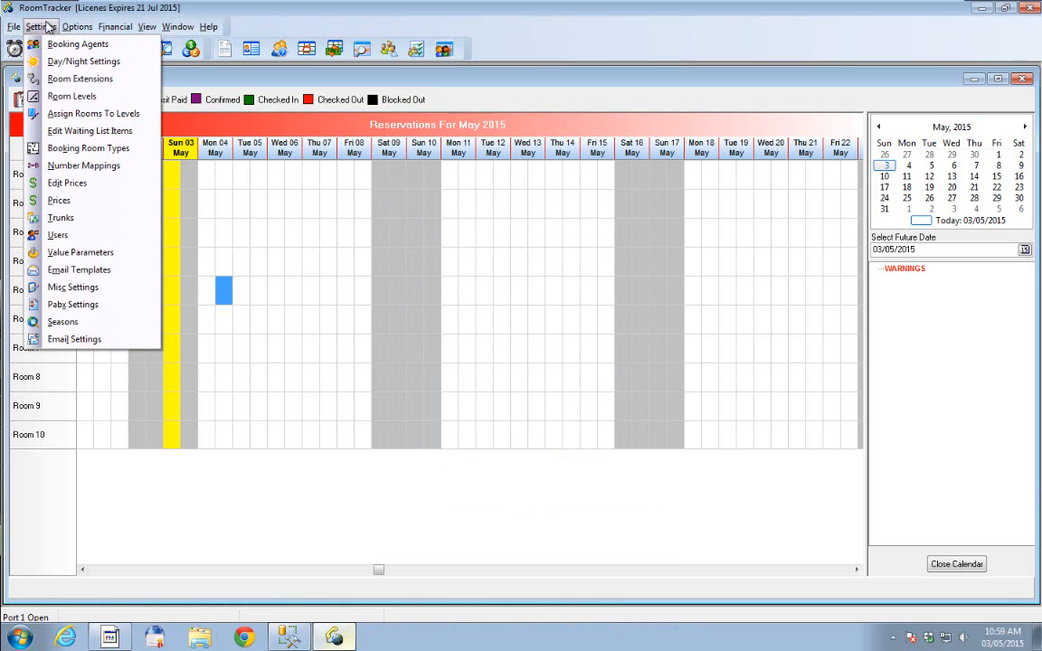
click(78, 288)
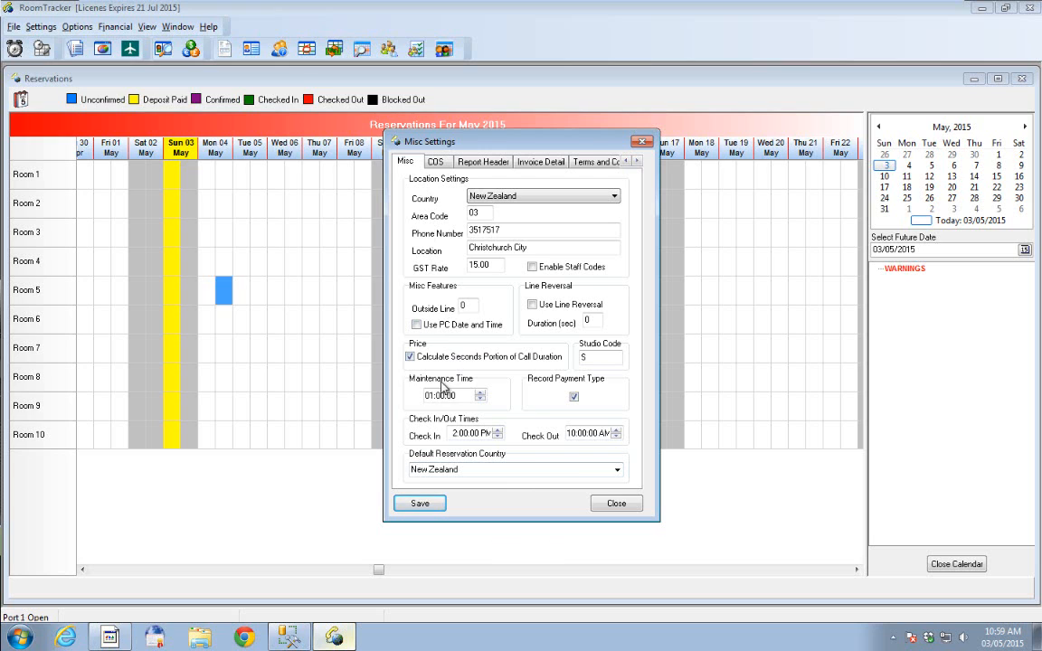
click(440, 163)
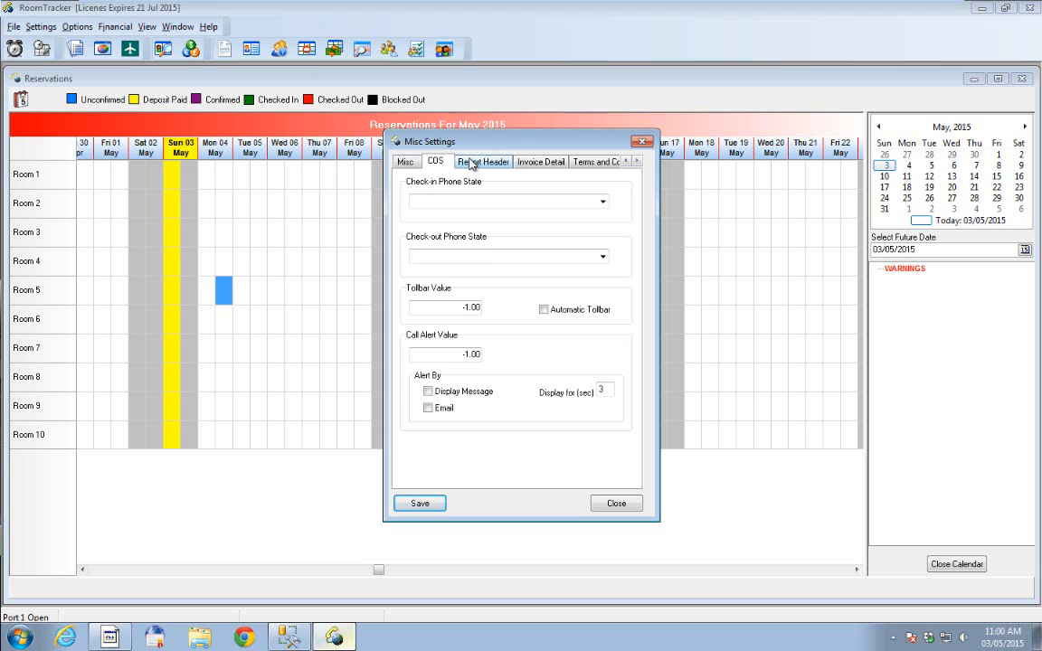
click(471, 164)
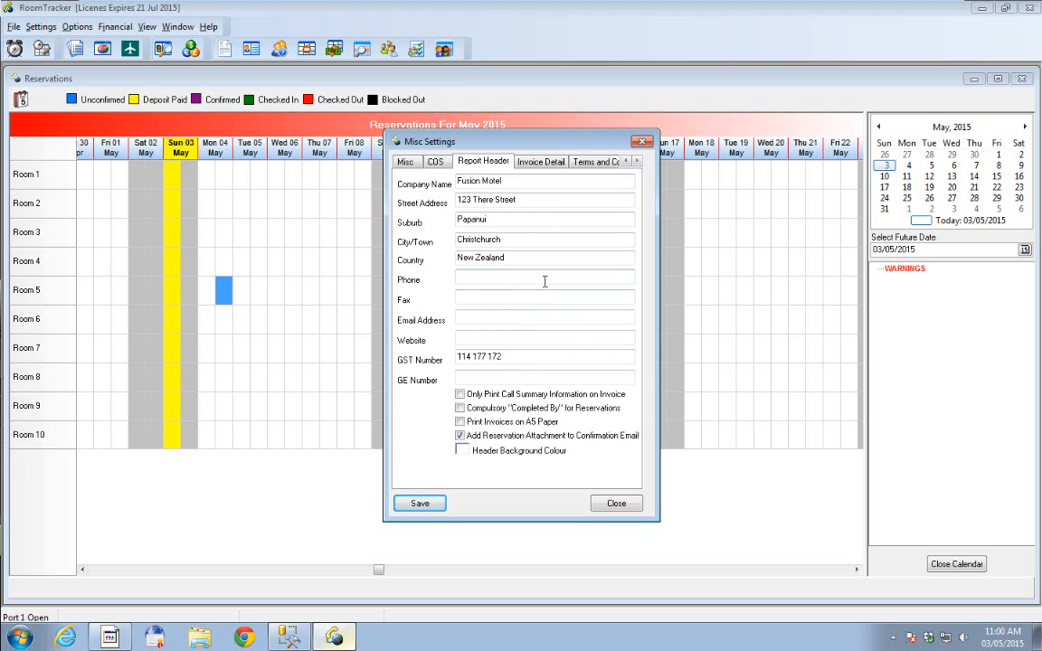
click(506, 379)
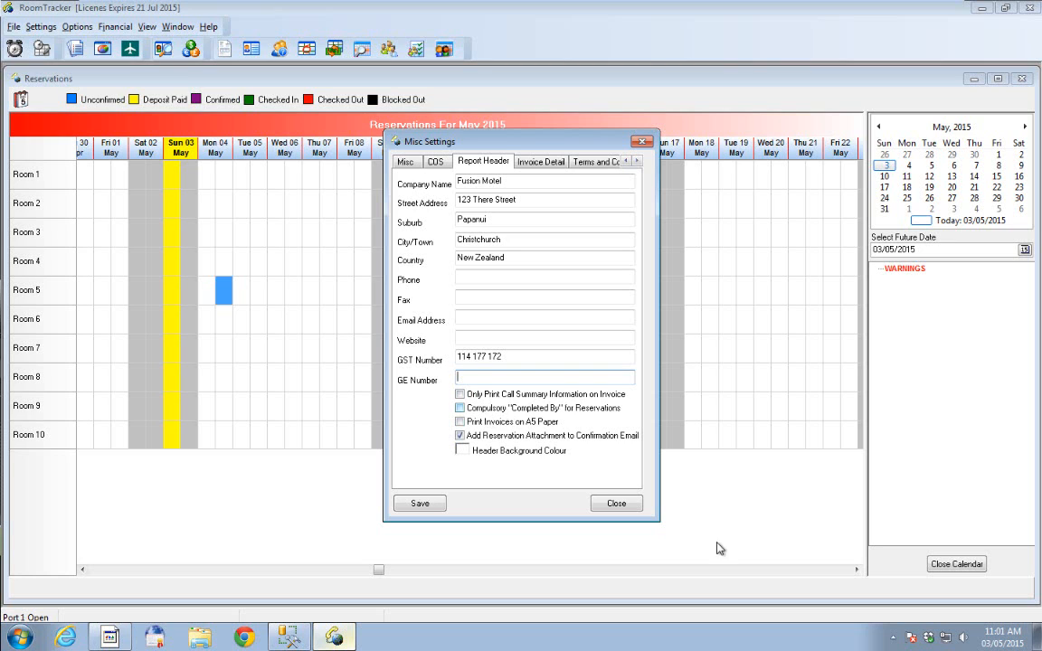
click(625, 504)
- Open a new reservation form for Room 5 from 4 to 5 May 2015, inspect the Completed By choices, and close it
drag(203, 296, 247, 299)
right_click(247, 299)
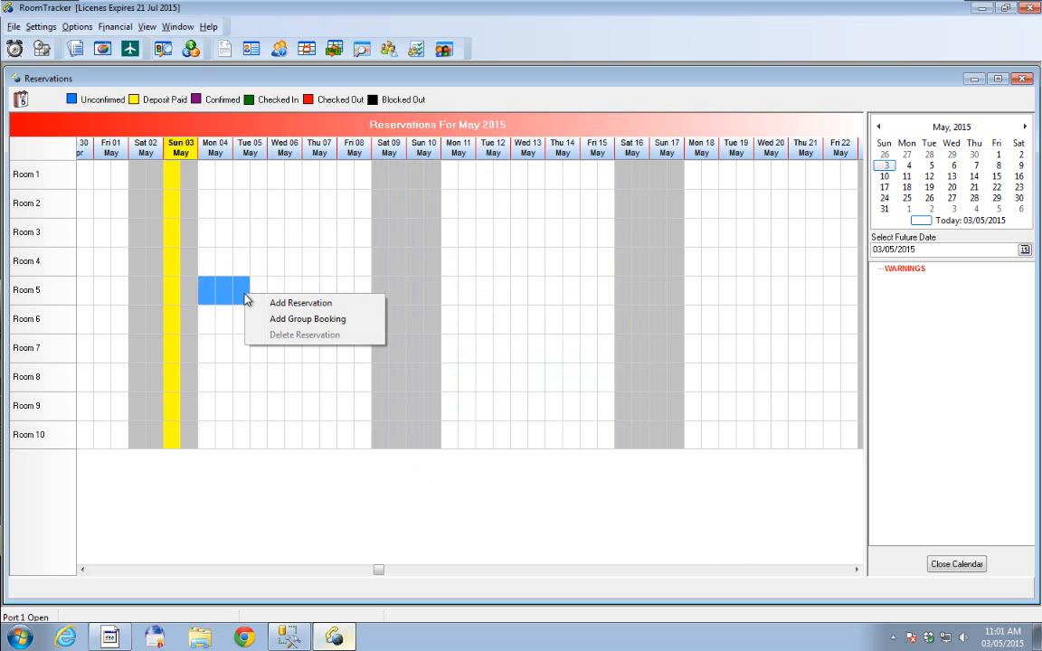
click(335, 307)
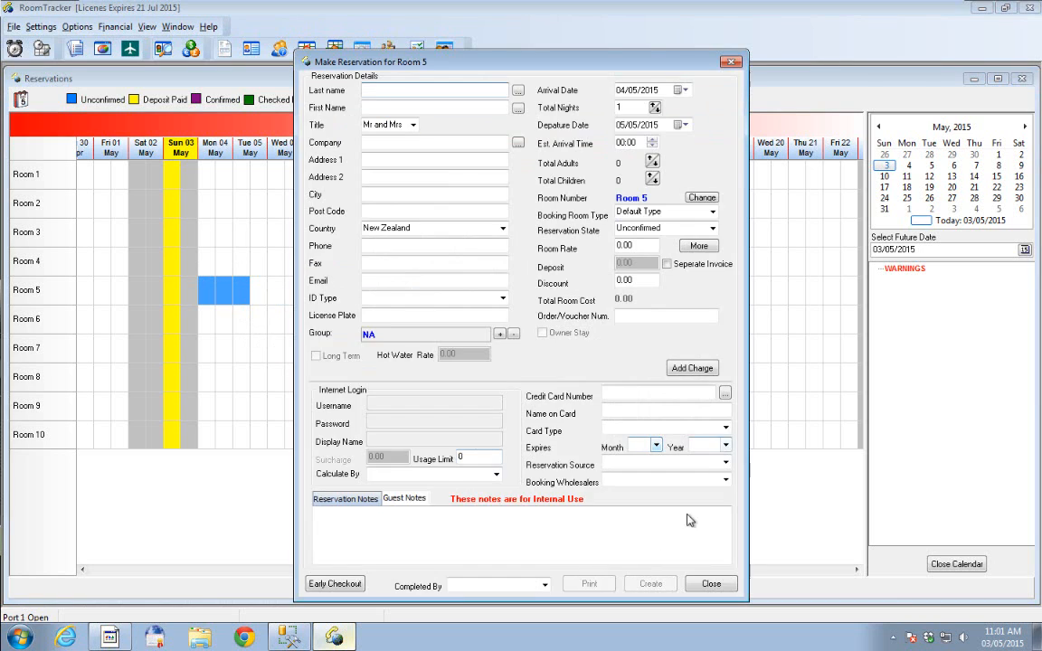
click(545, 587)
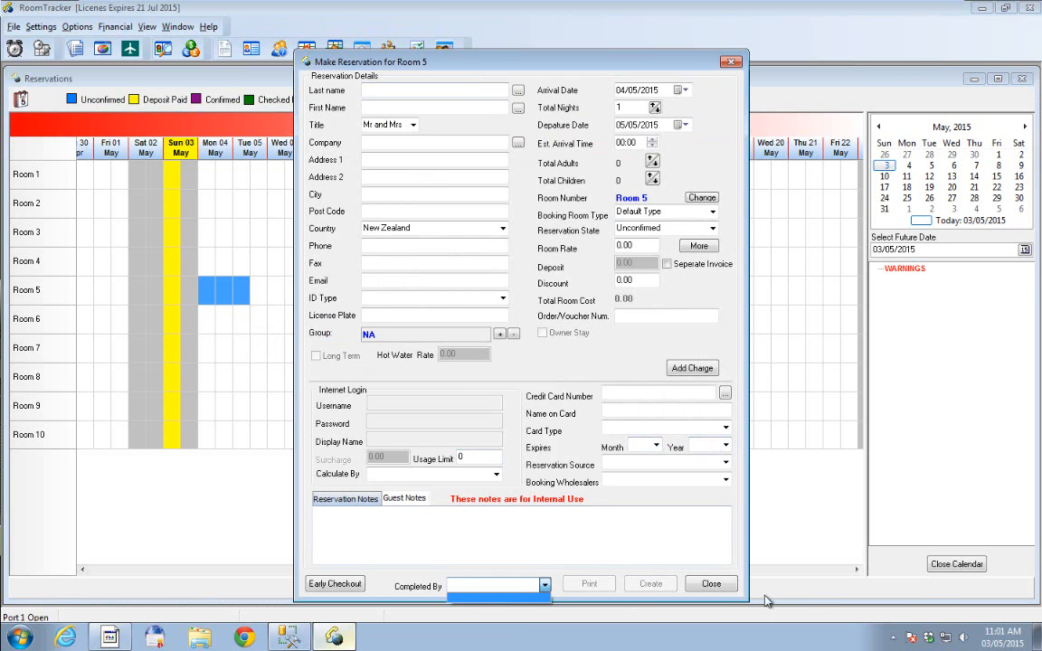
click(712, 586)
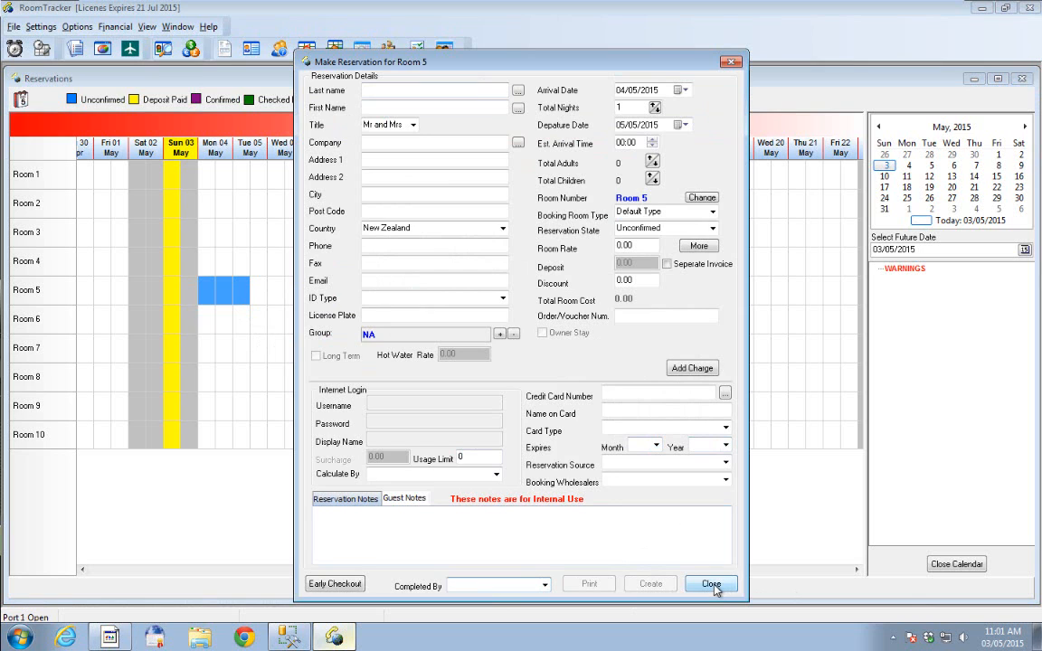
click(712, 584)
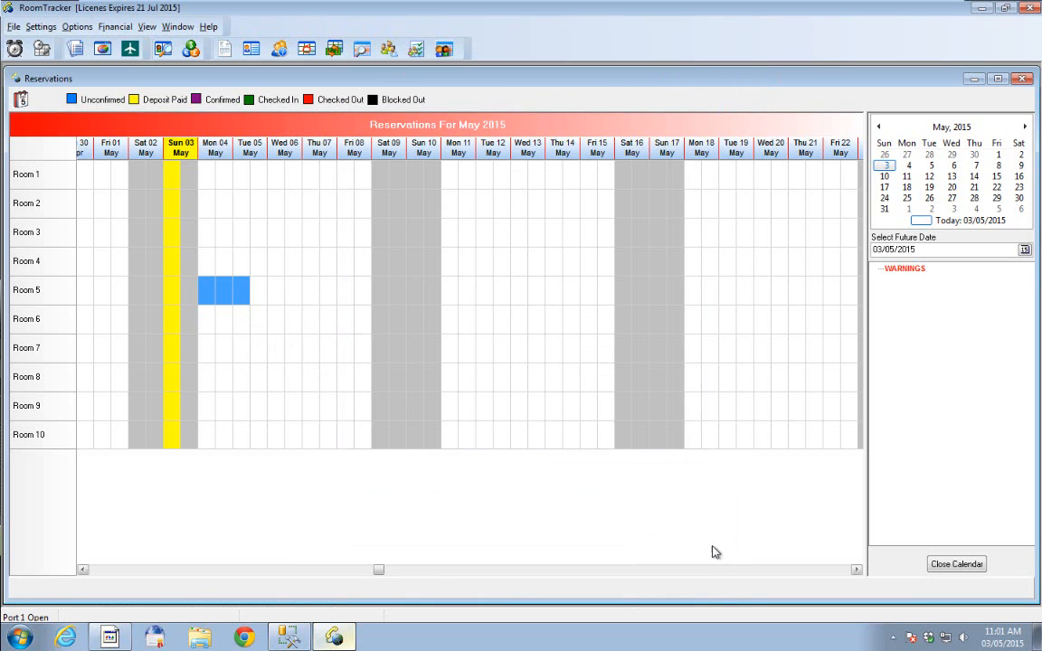
- Reopen the Report Header settings in Misc Settings and view the header background colour choices without changing the colour
click(39, 27)
click(84, 287)
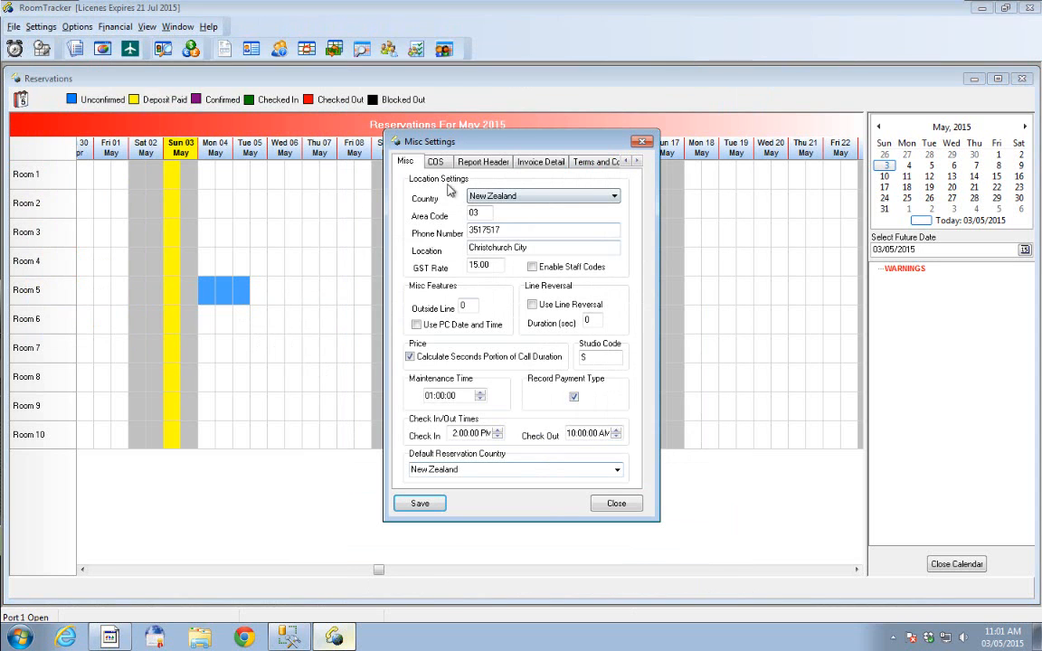
click(478, 164)
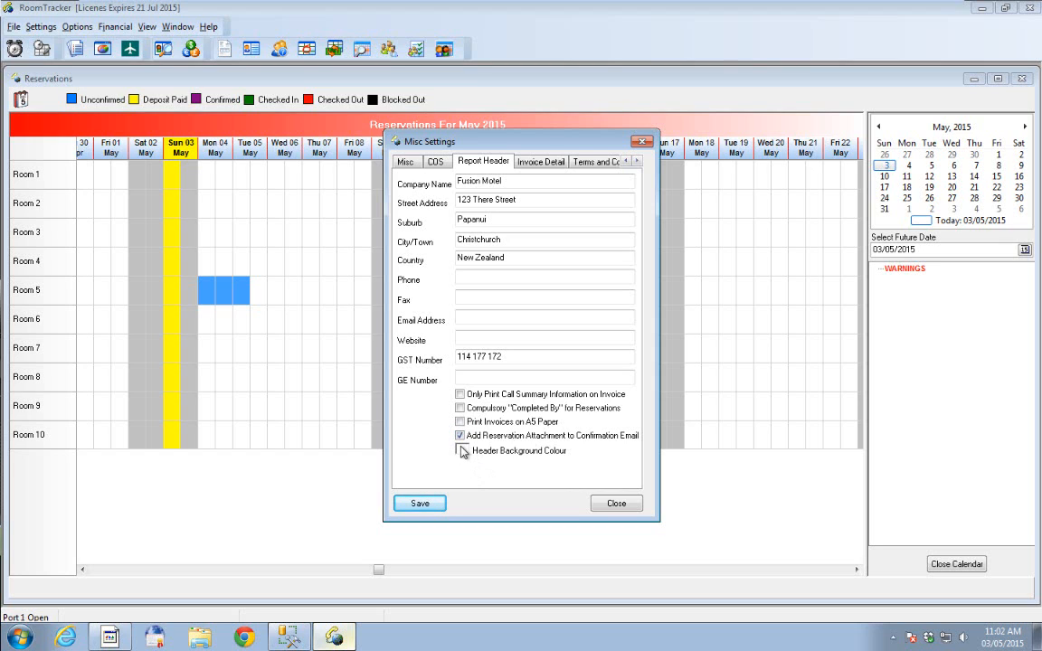
click(462, 452)
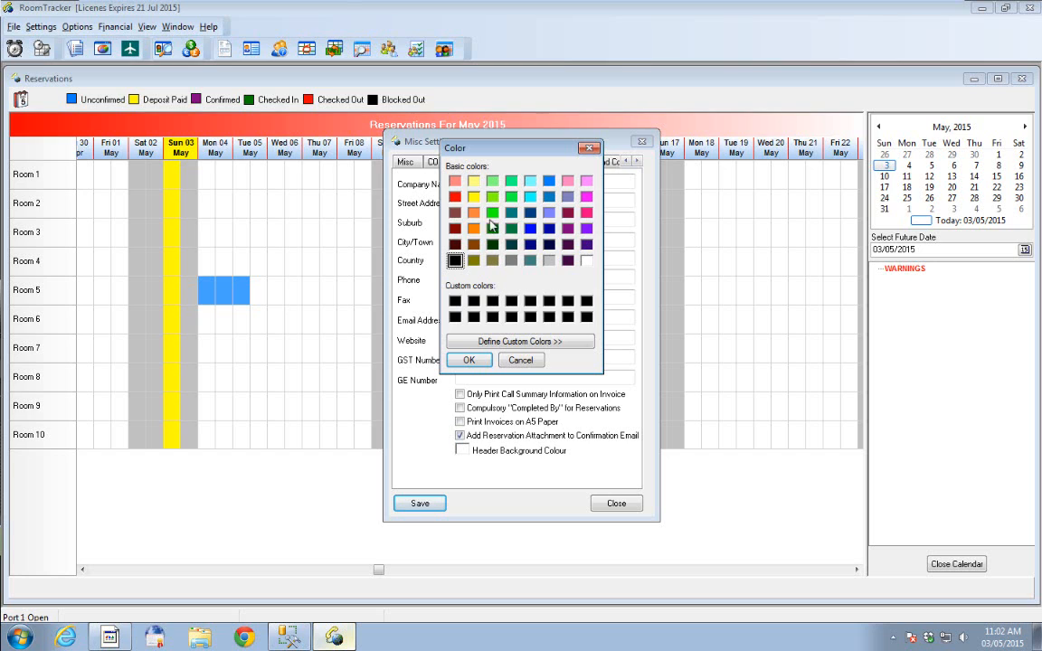
click(520, 360)
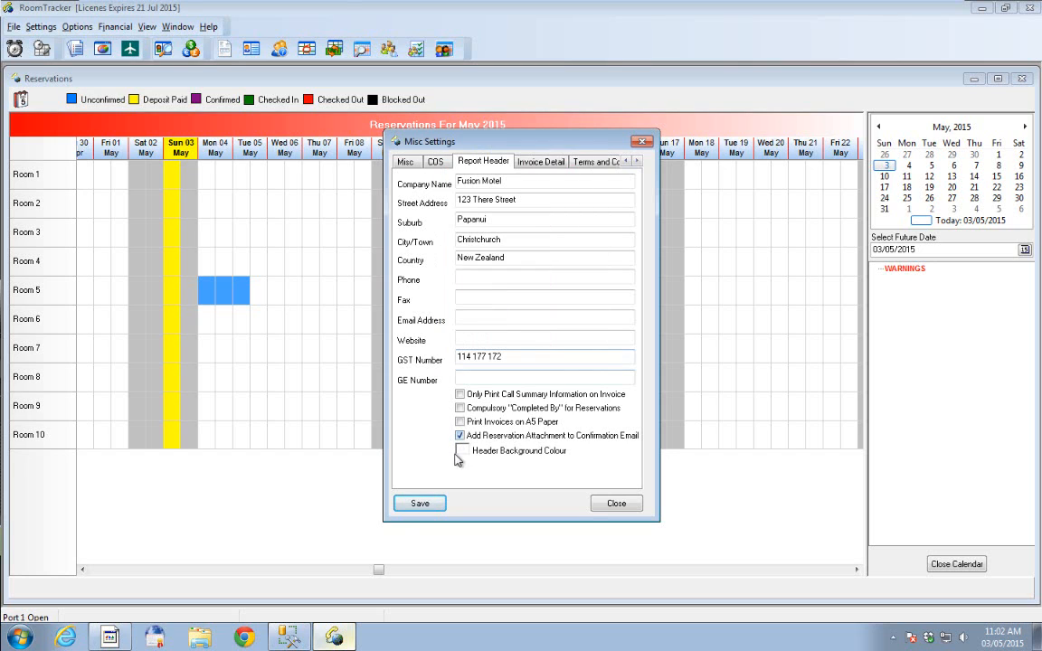
- Review the invoice and agent footer texts in the Invoice Detail settings and inspect the logo image options
click(542, 163)
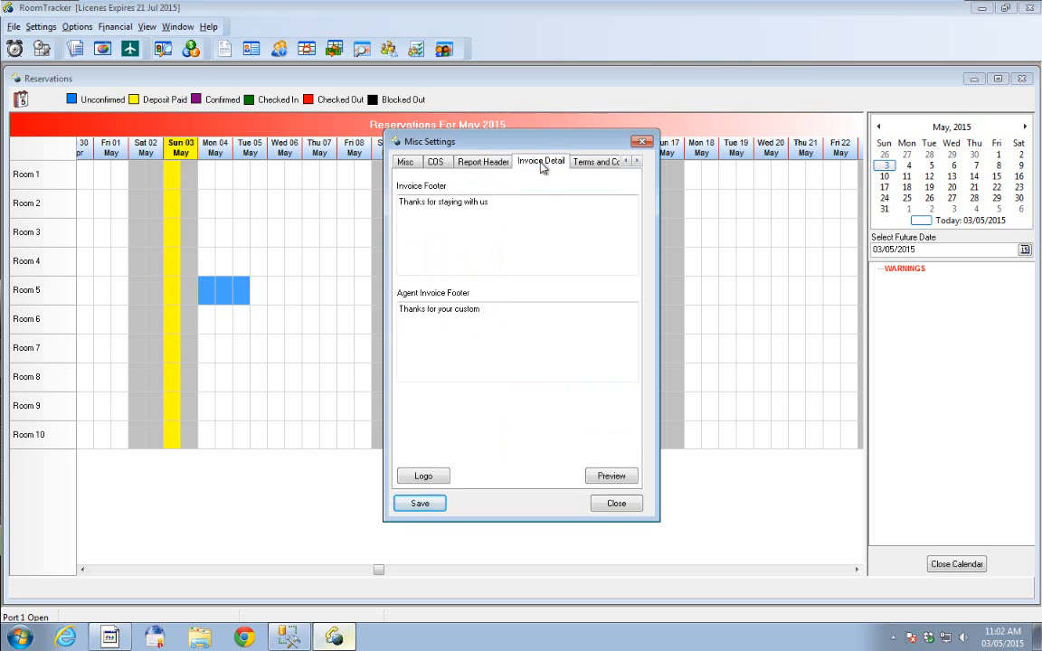
click(403, 203)
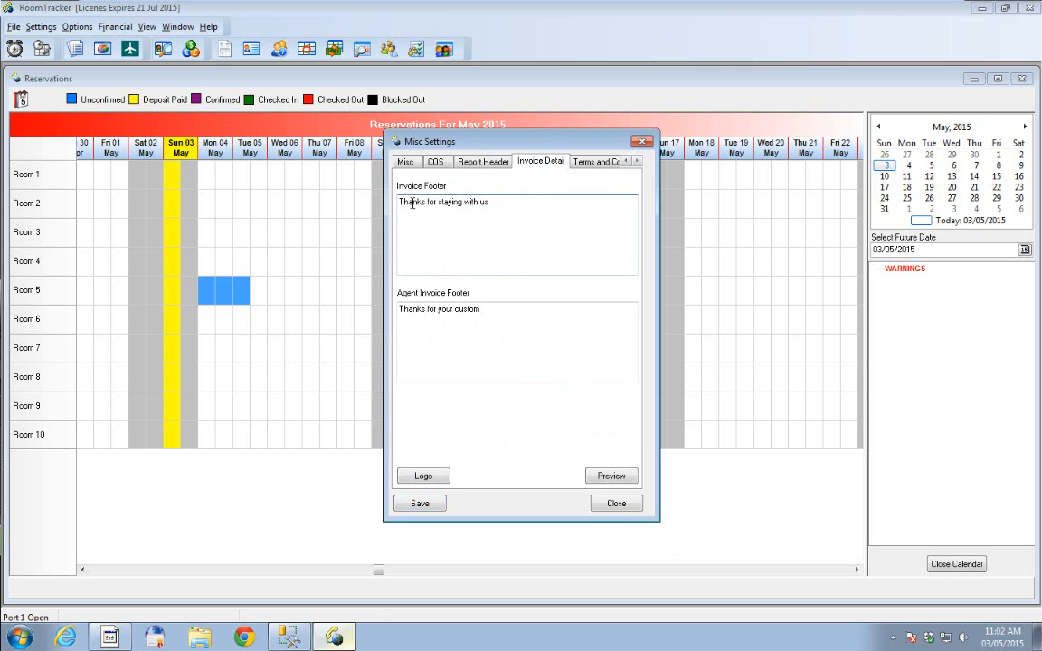
click(521, 202)
click(424, 478)
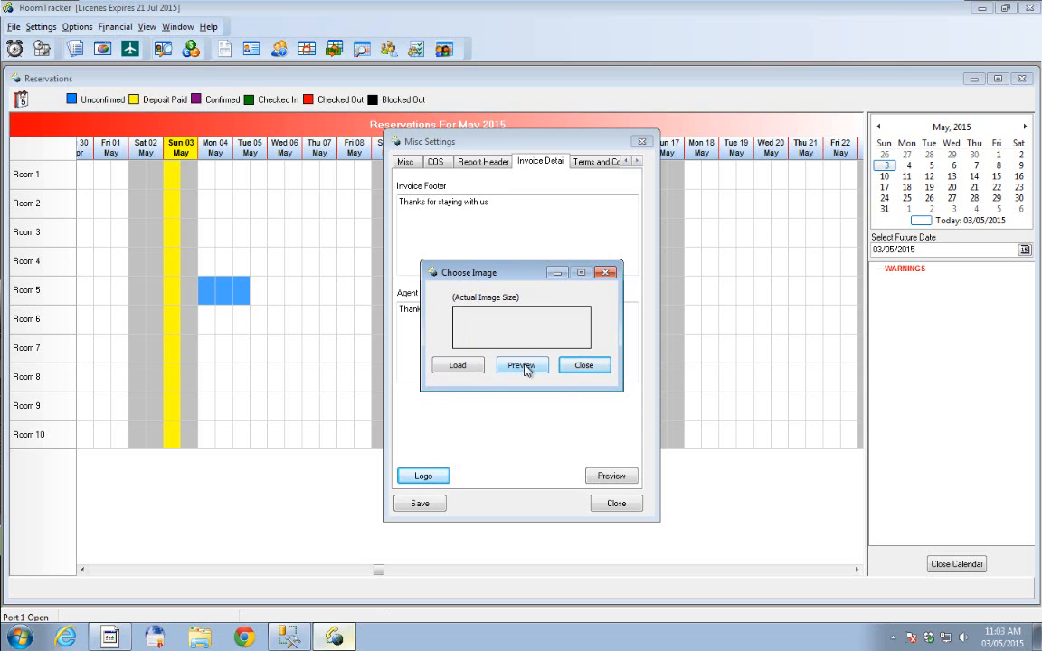
click(584, 366)
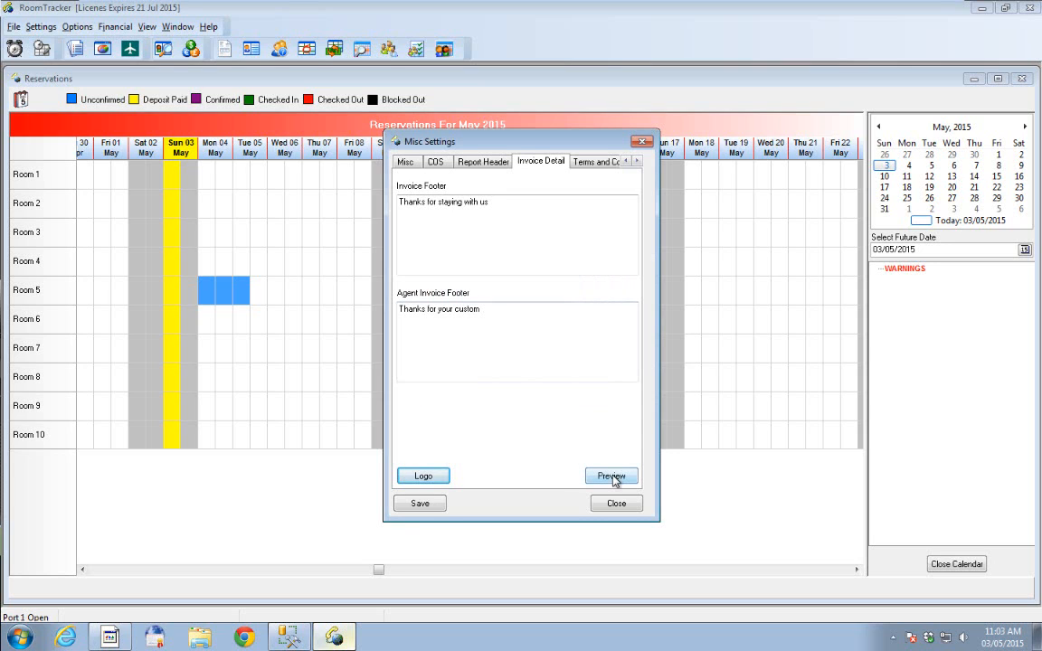
- Preview the tax invoice layout from its header down to the footer, and close the preview
click(611, 477)
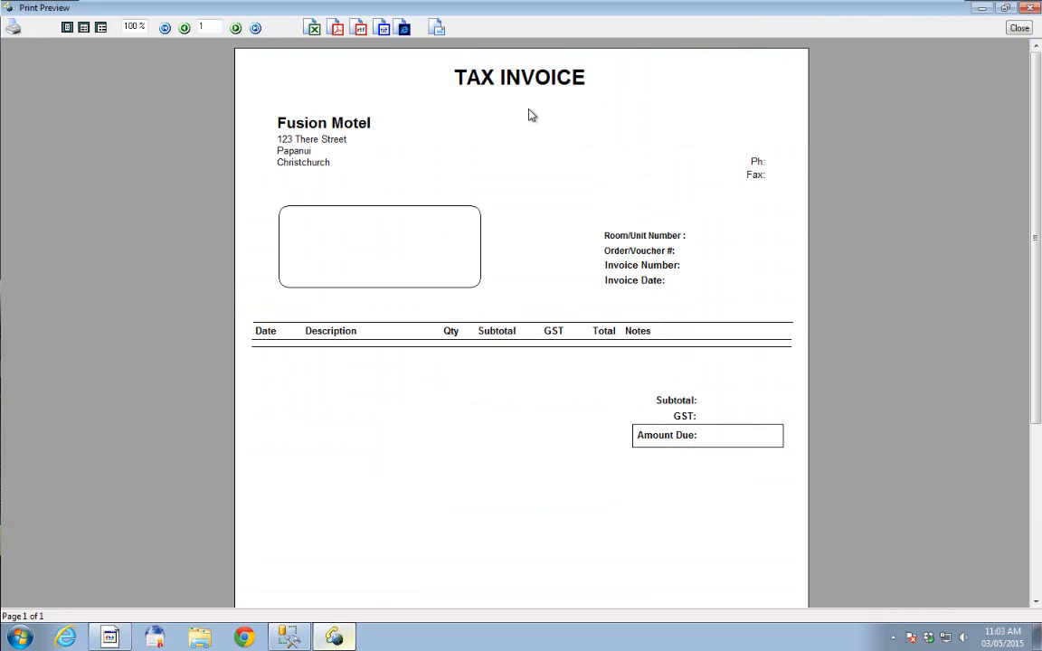
scroll(370, 495, down, 3)
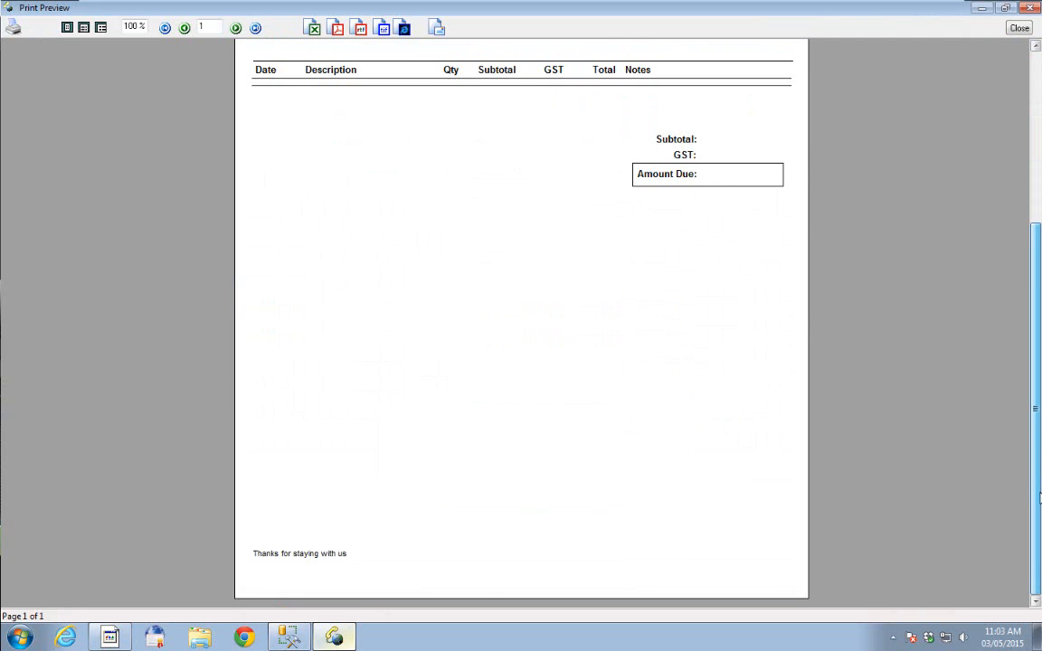
scroll(921, 425, up, 3)
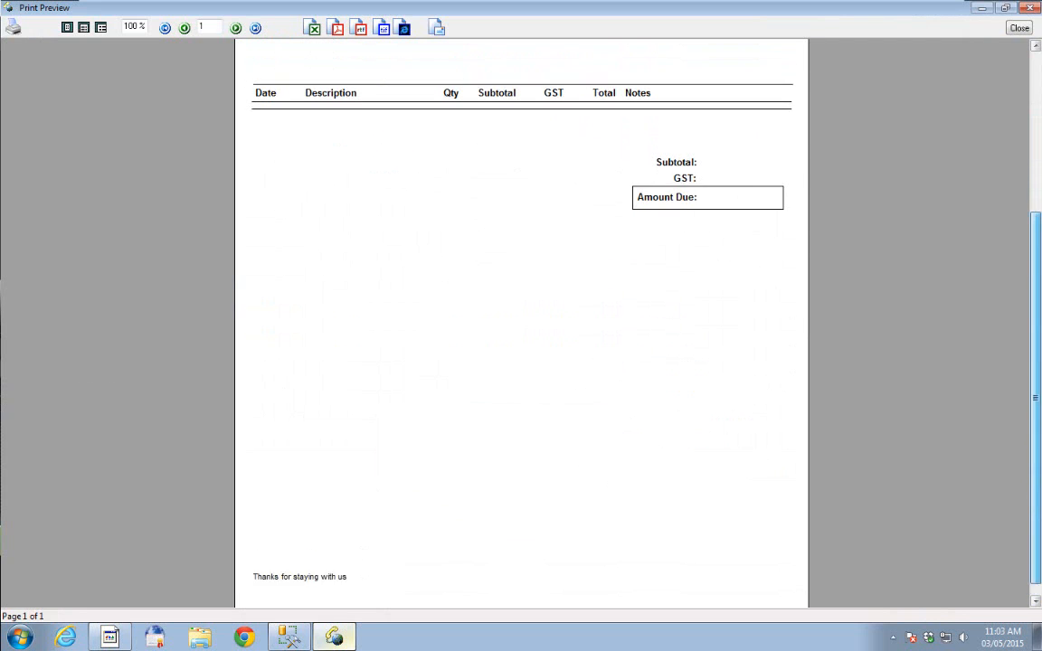
click(1020, 28)
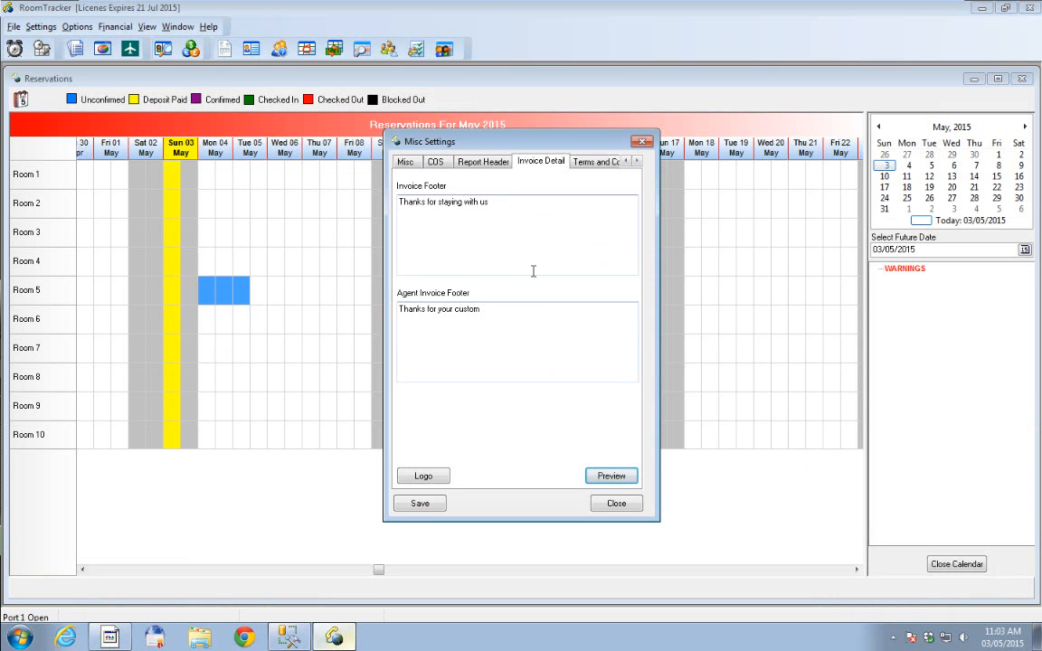
- Review the terms and conditions, the reservation colours and both short term owner invoice layouts
click(594, 163)
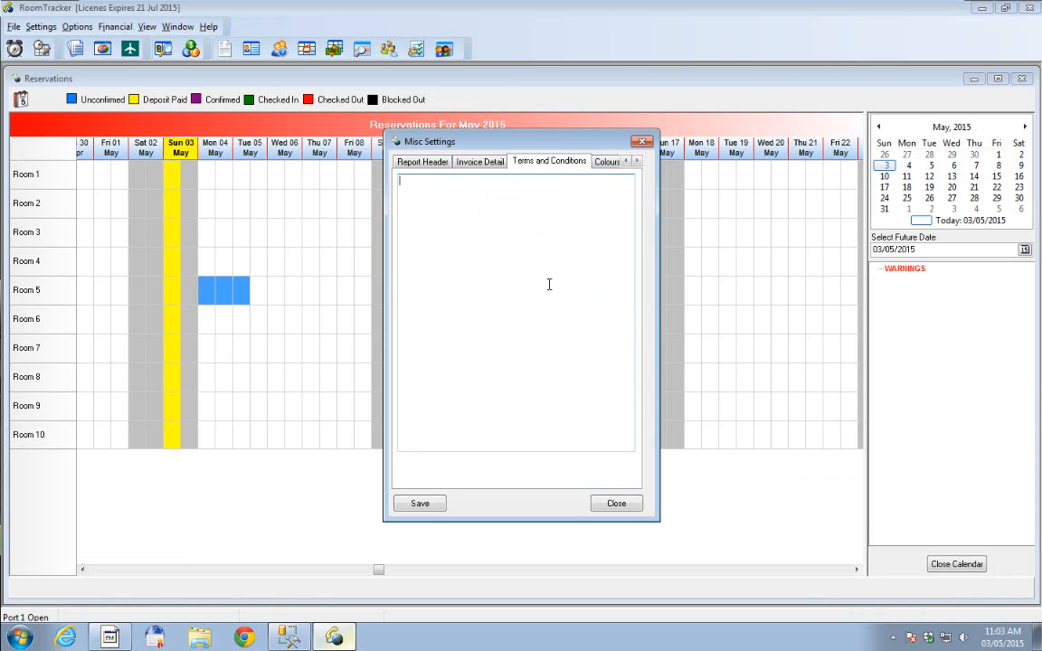
click(607, 162)
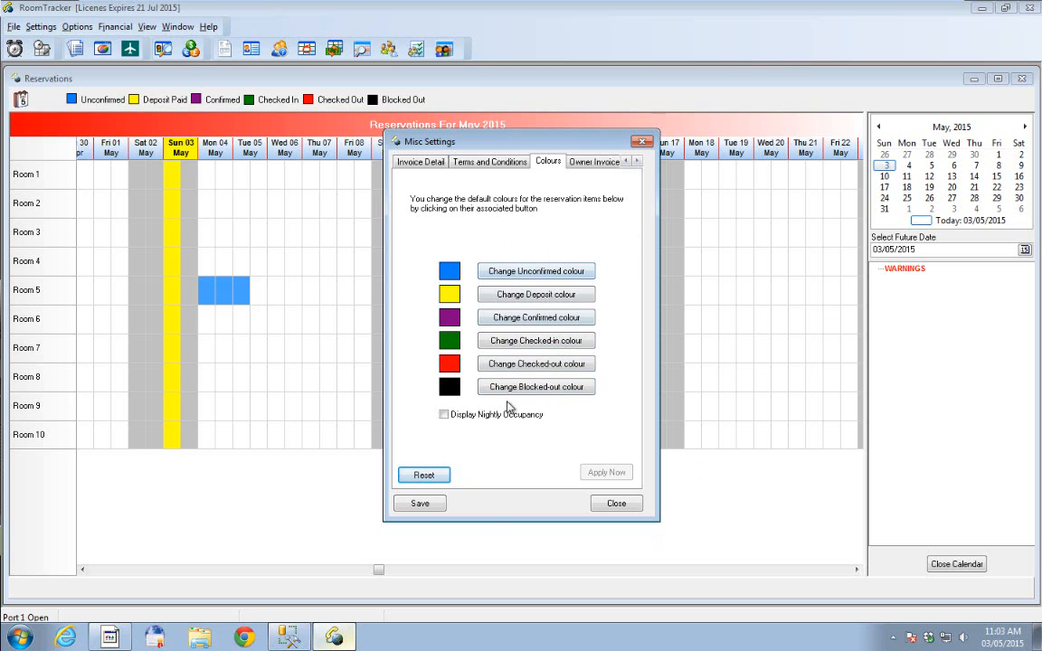
click(594, 163)
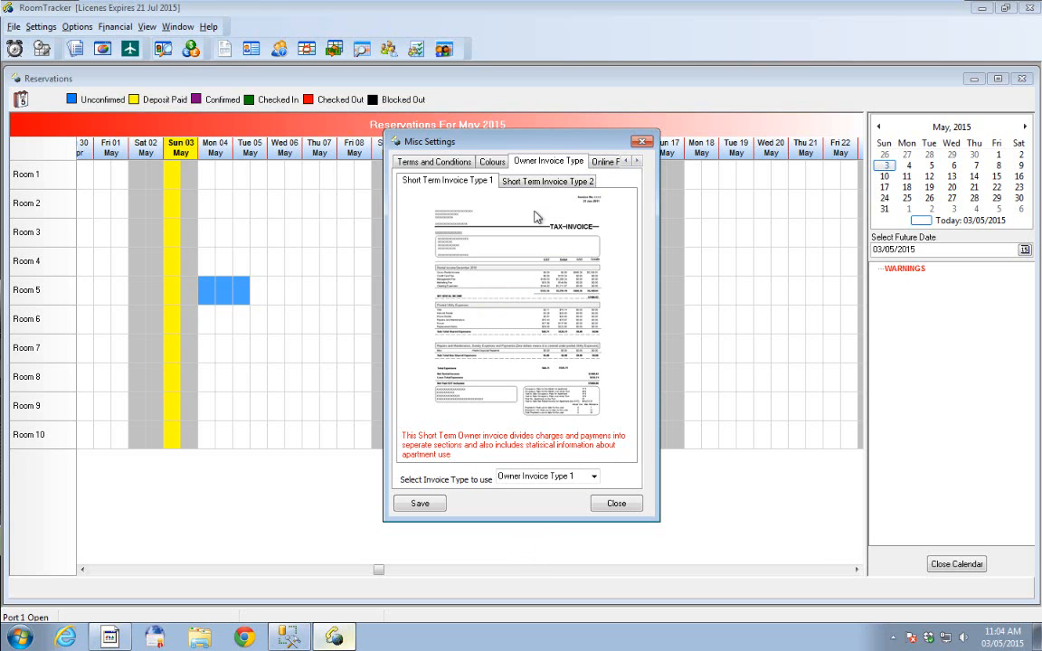
click(511, 181)
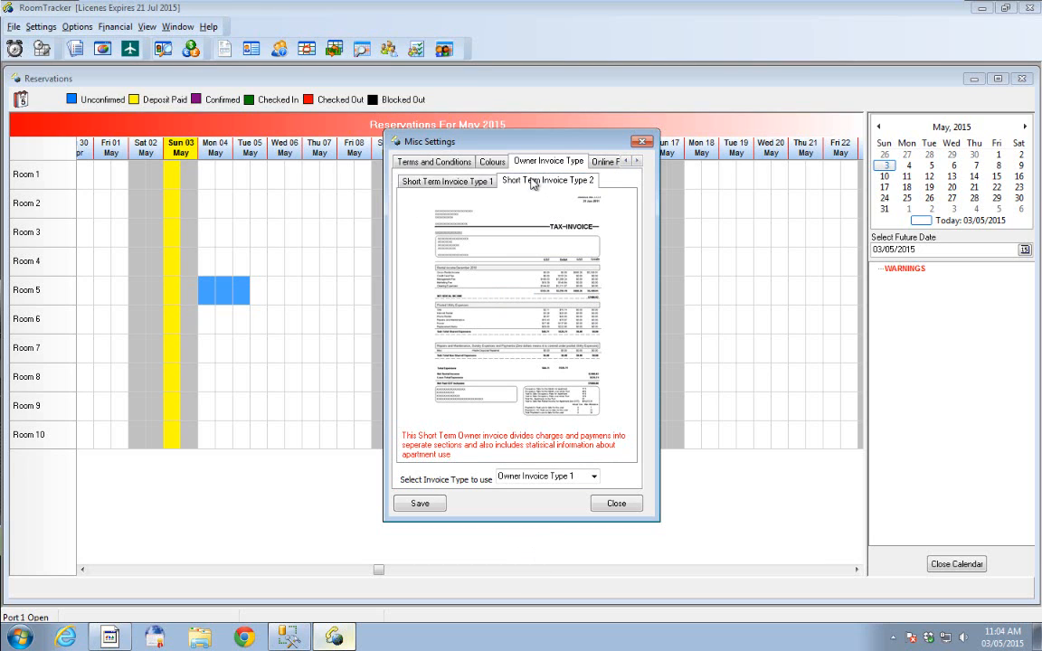
click(471, 183)
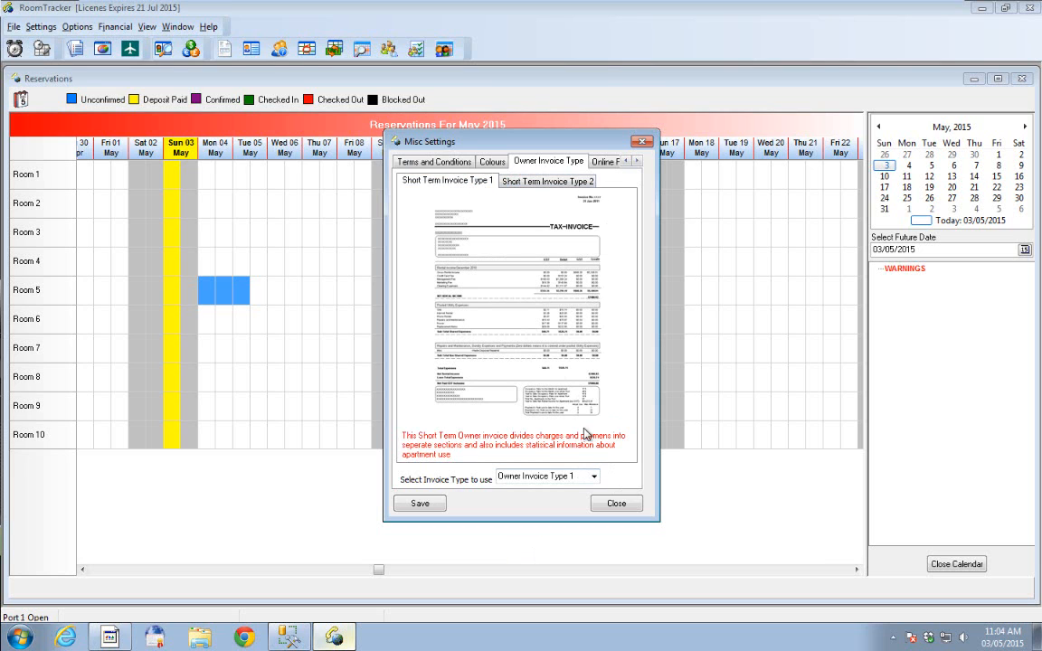
- Review the Online Reservations, Backup Options, Network Settings, Xero Interface and Monitors settings
click(606, 162)
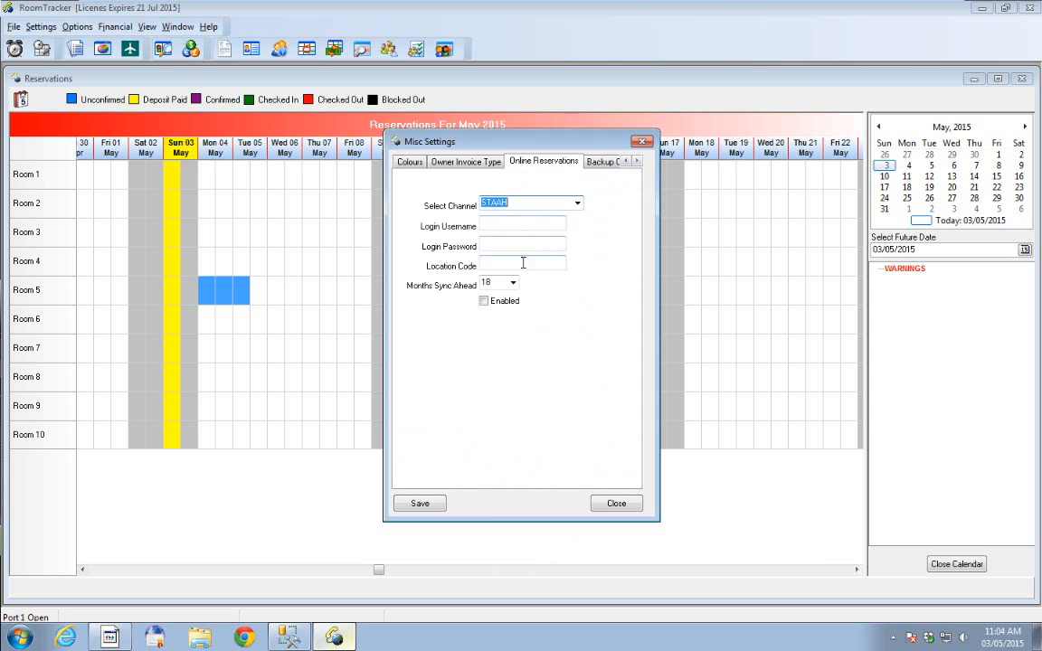
click(598, 165)
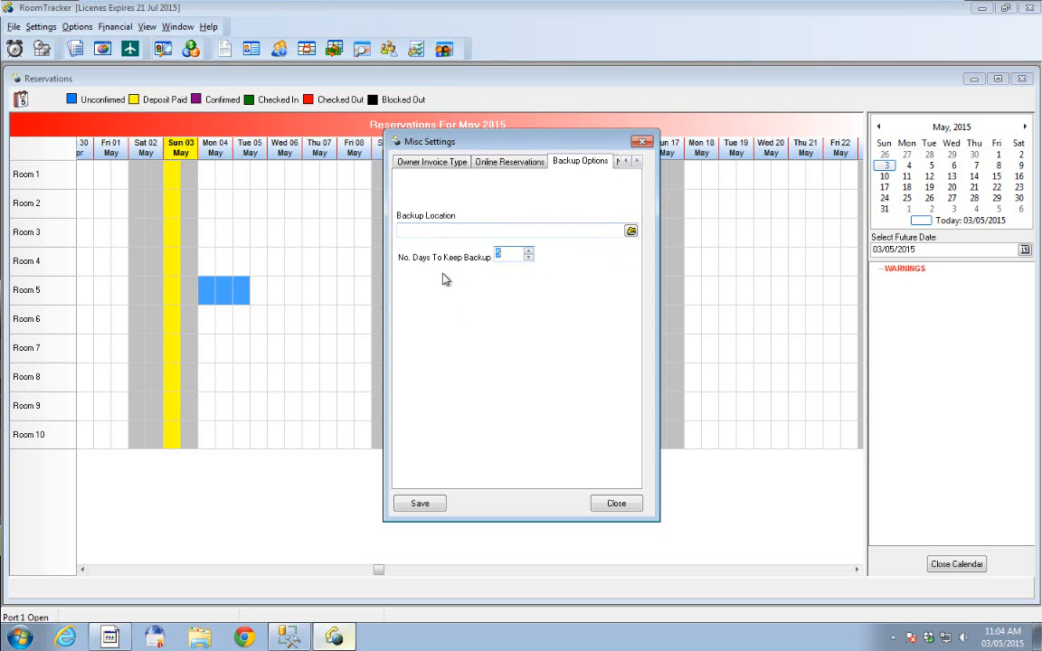
click(637, 162)
click(638, 161)
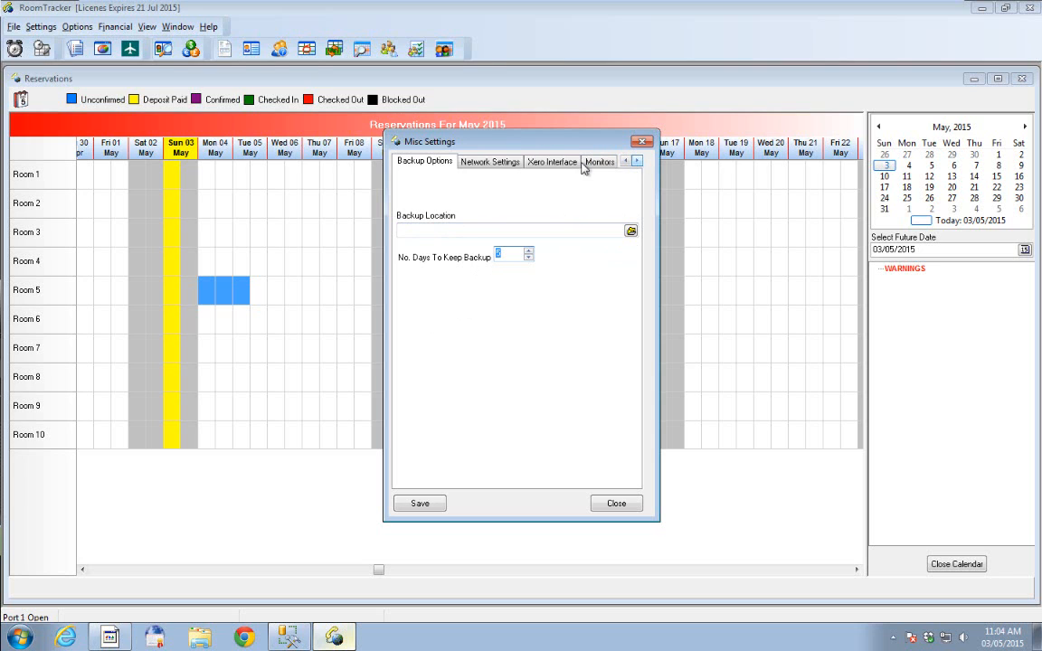
click(488, 164)
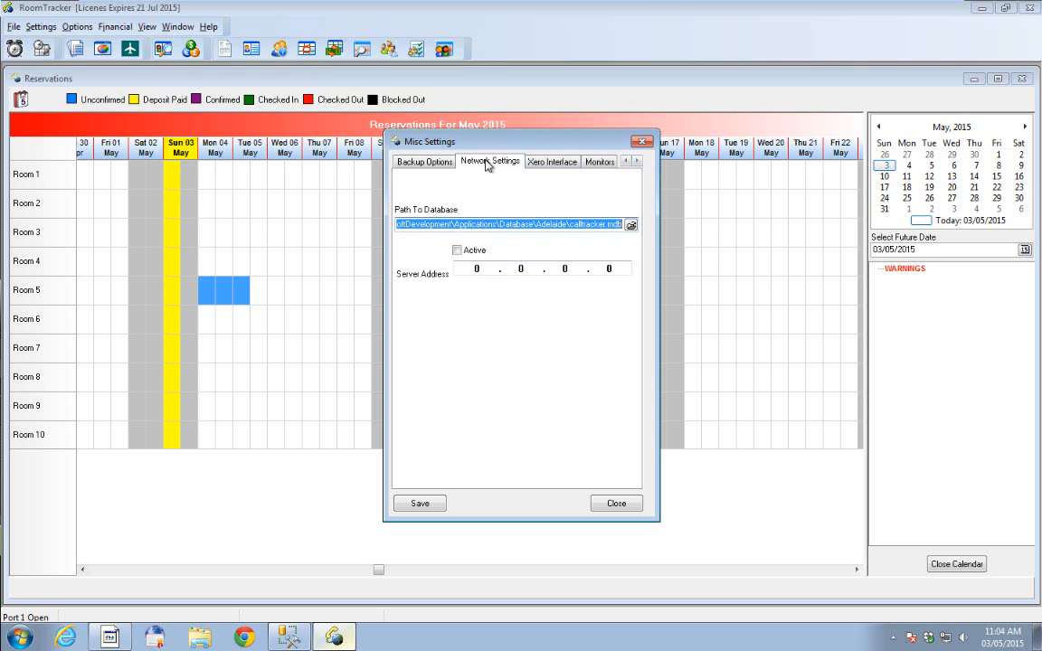
click(563, 163)
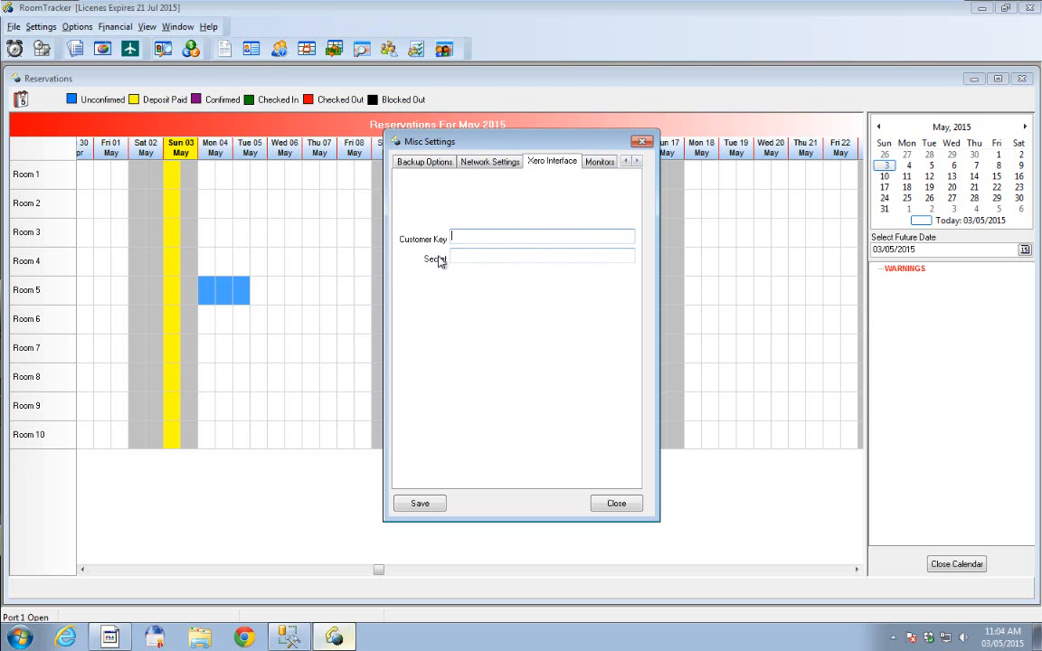
click(486, 236)
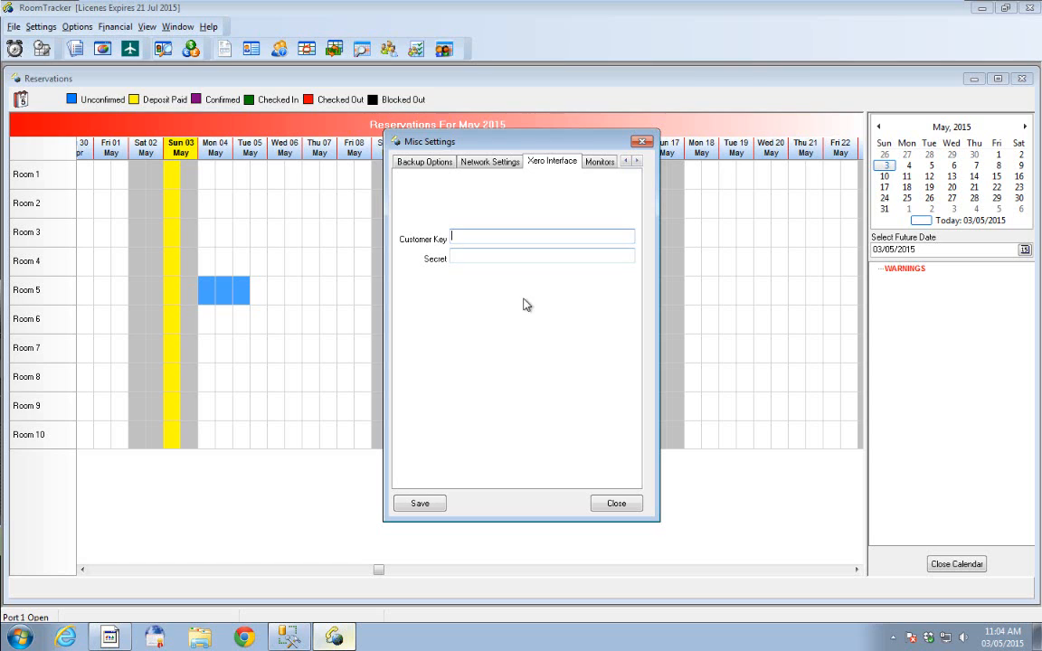
click(599, 162)
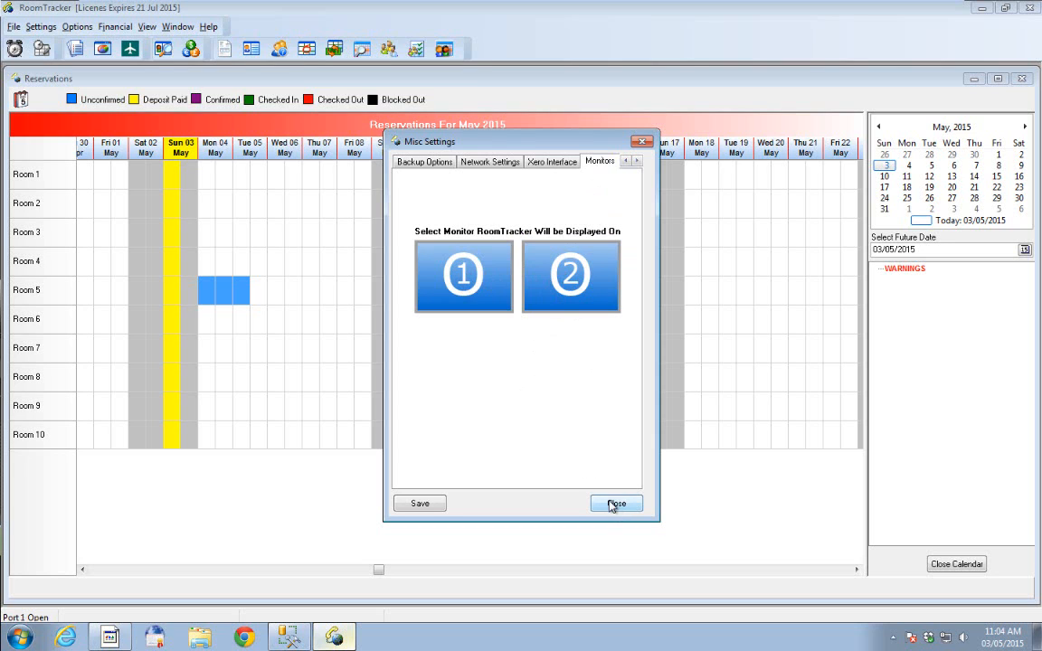
- Go back through the Invoice Detail and Terms and Conditions settings and return to the Report Header settings
click(625, 161)
click(625, 161)
click(625, 161)
click(625, 161)
click(625, 162)
click(625, 161)
click(625, 161)
click(625, 161)
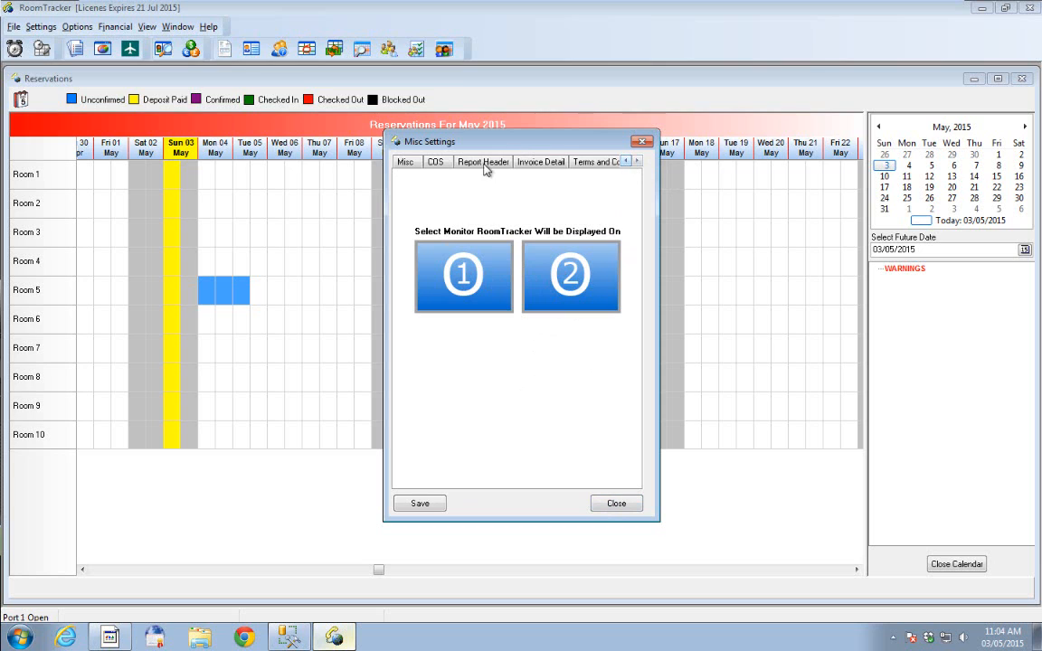
click(537, 163)
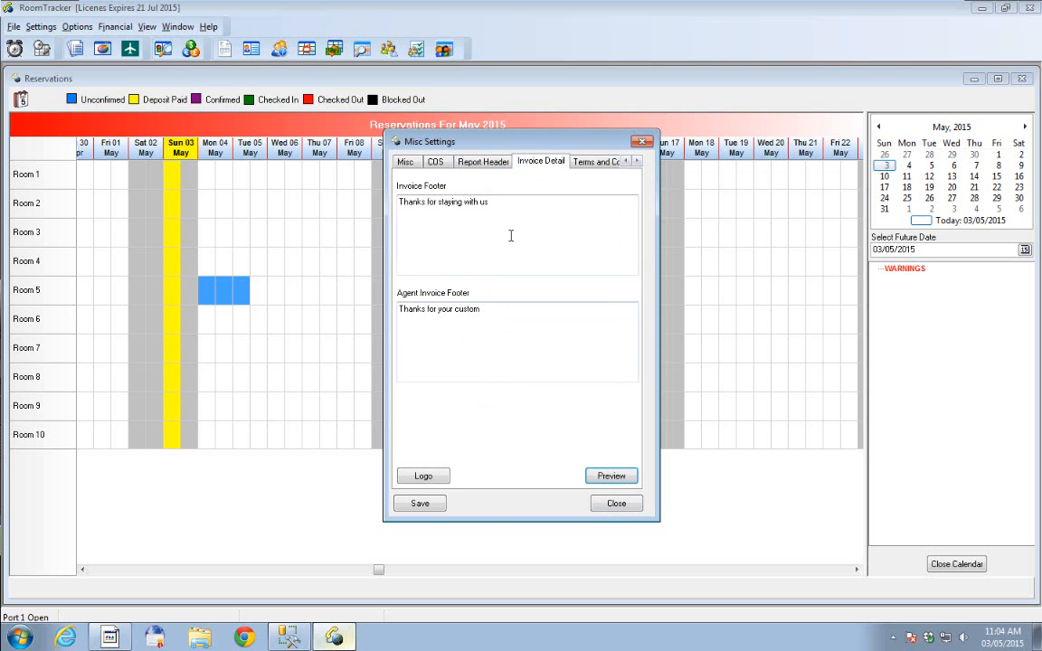
click(597, 162)
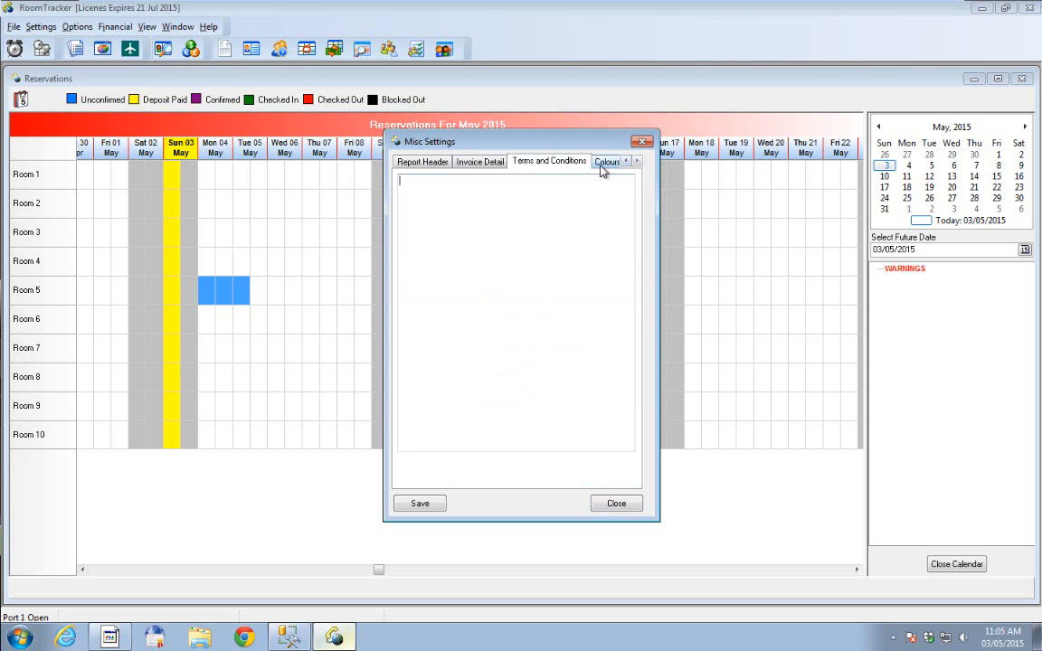
click(481, 164)
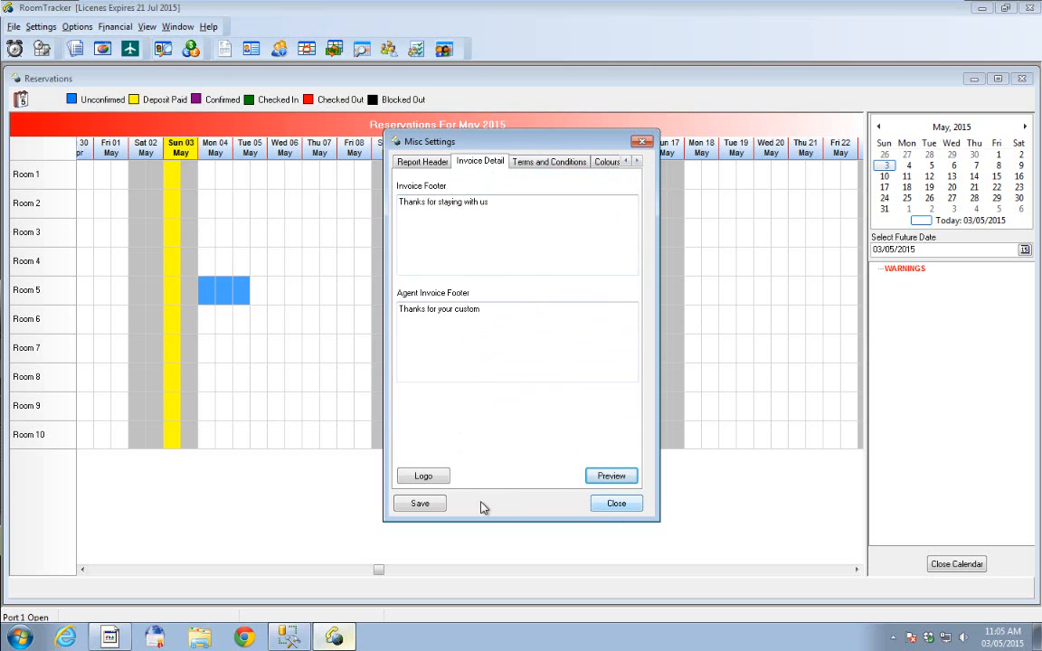
click(423, 161)
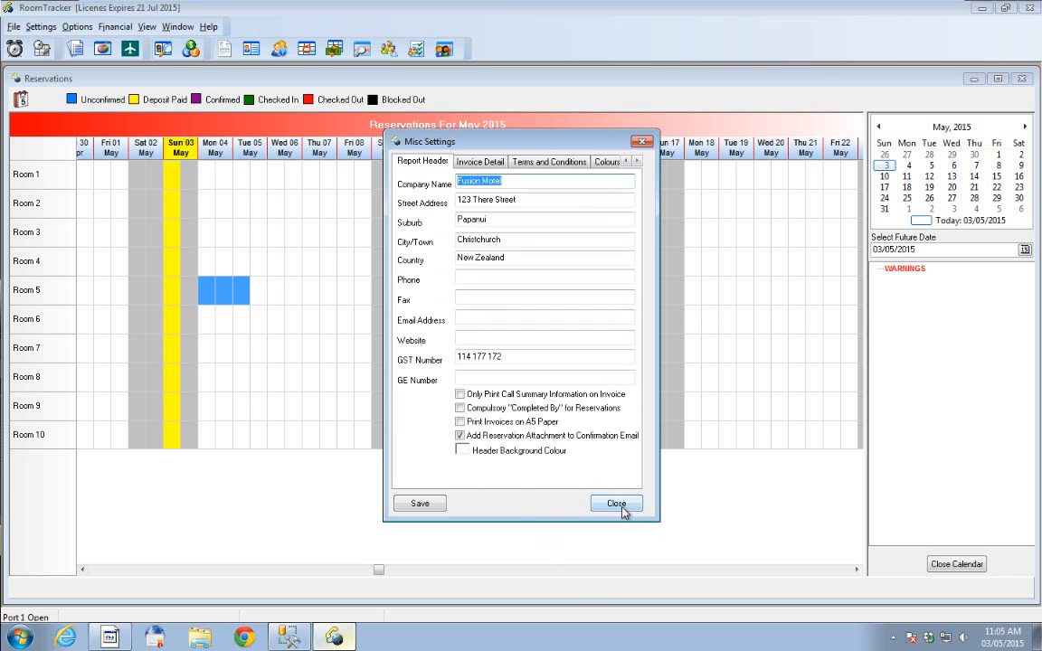